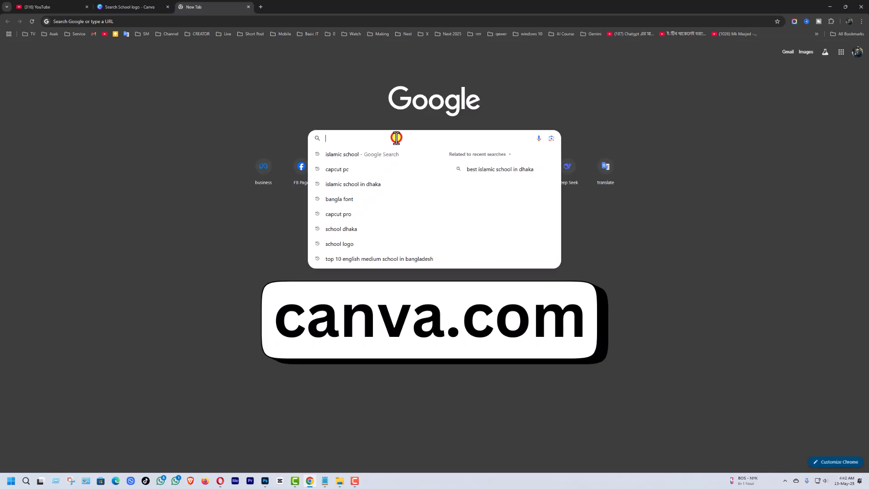
- Open canva.com and search its templates for "school logo"
text(canva.com)
key(Return)
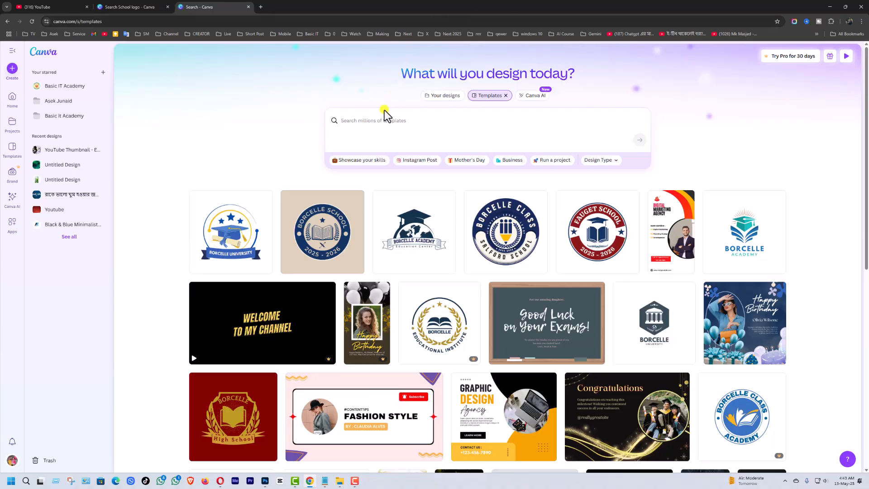
click(384, 123)
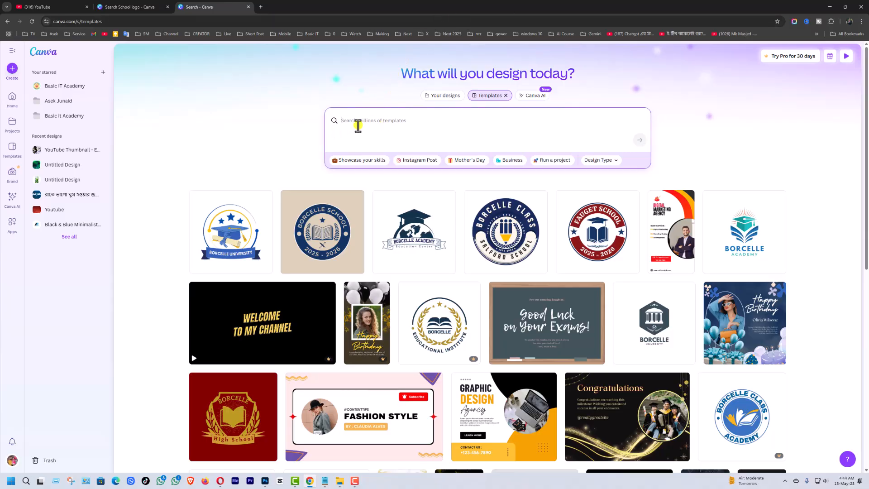
text(school logo)
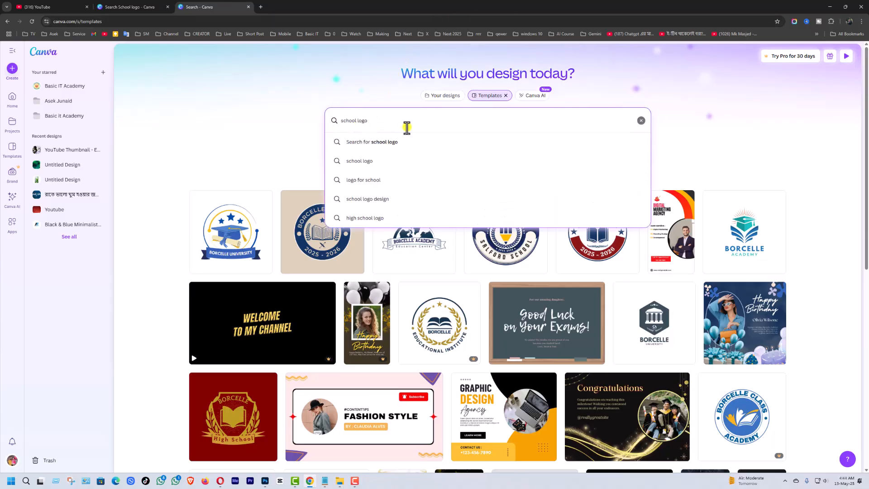
key(Return)
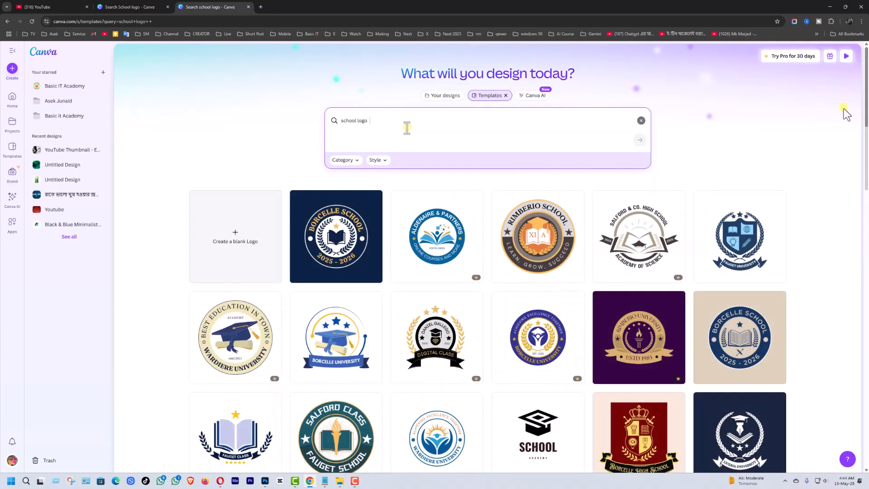
drag(863, 99, 862, 190)
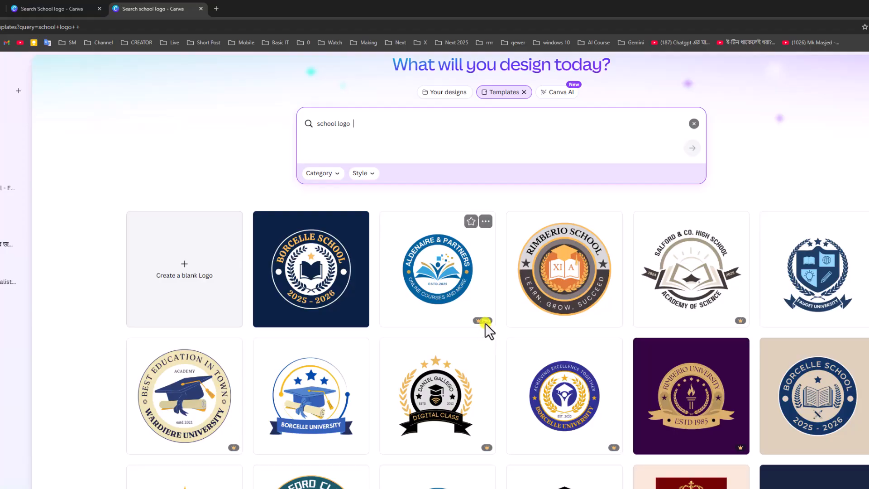
- Choose the Blue and Yellow Modern School Logo template and open it for customizing
mouse_move(485, 323)
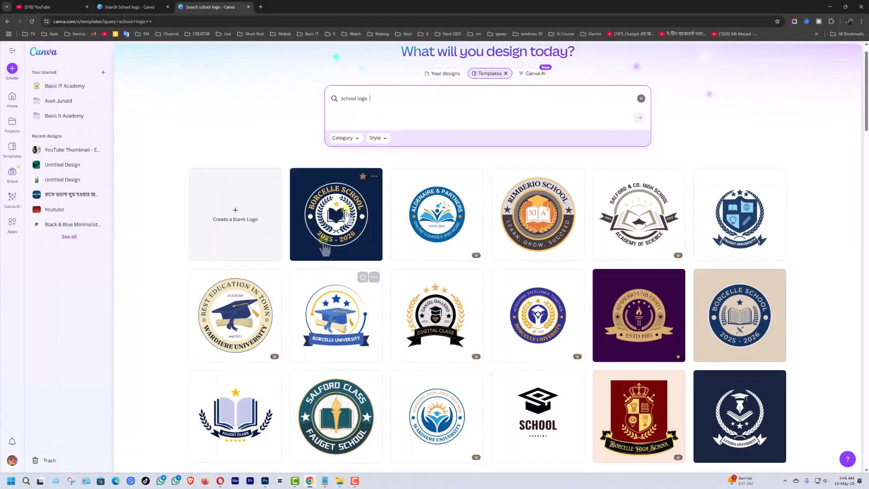
click(334, 211)
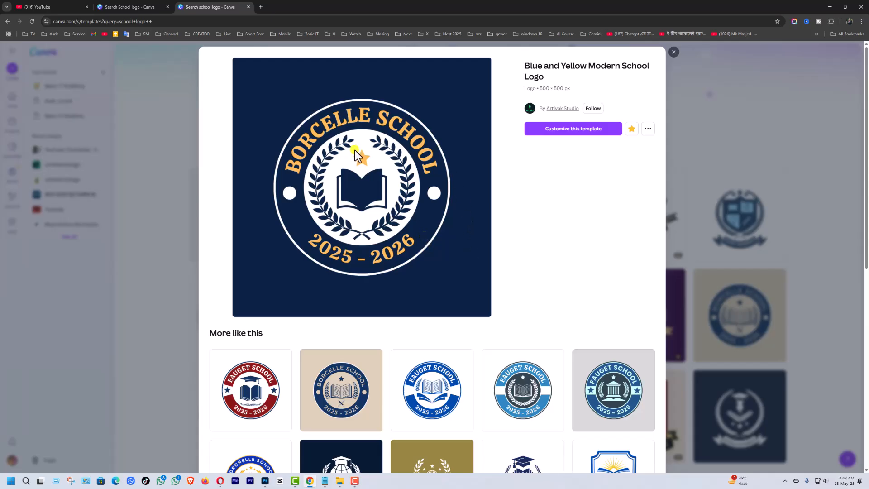
scroll(414, 242, down, 3)
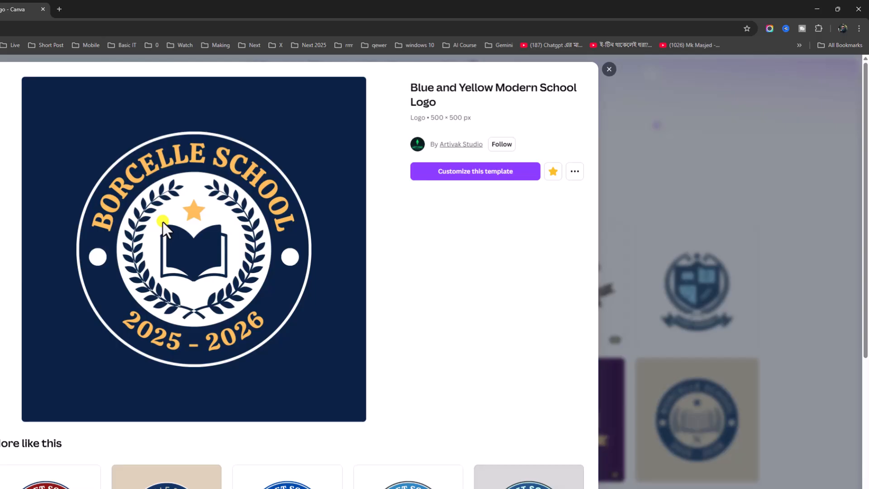
click(467, 172)
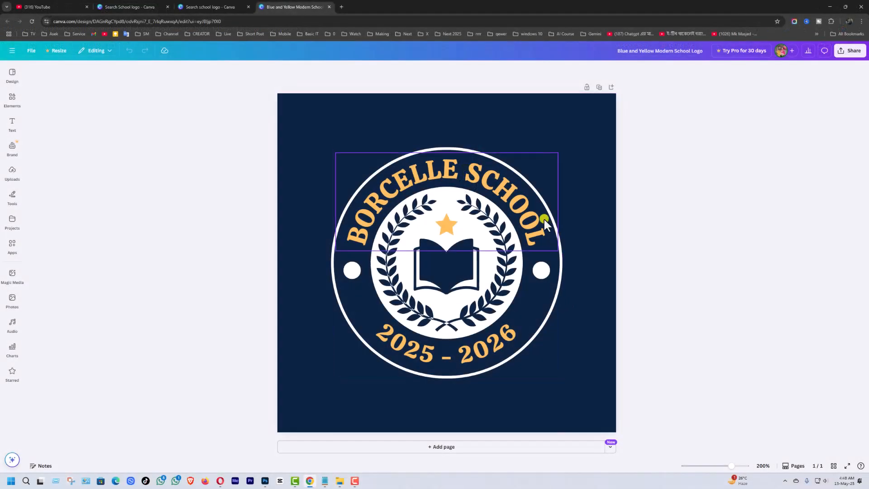
click(426, 304)
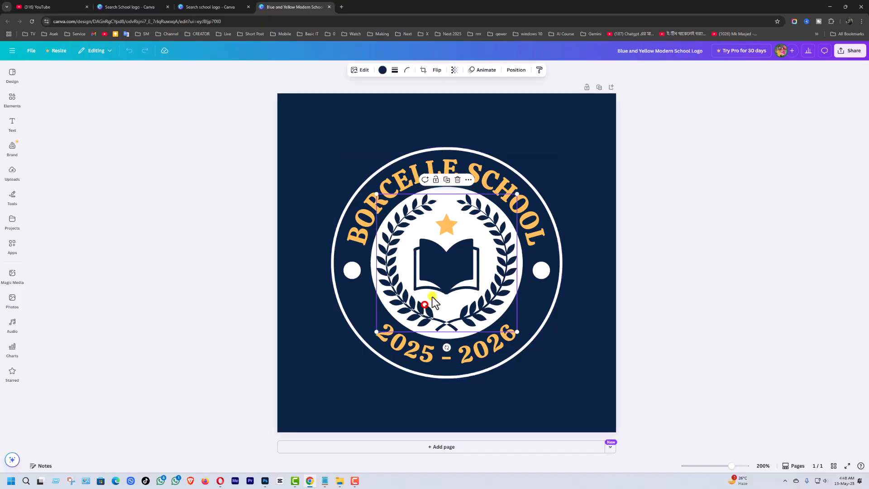
click(440, 277)
double_click(496, 182)
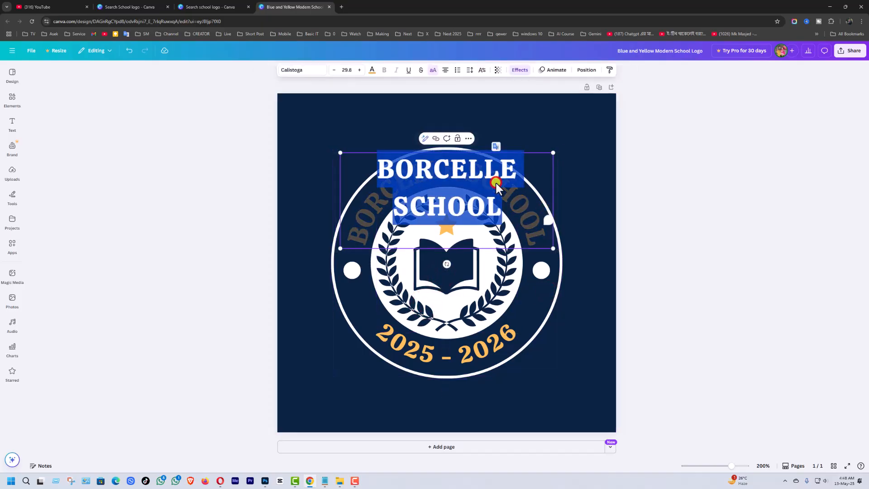
click(580, 233)
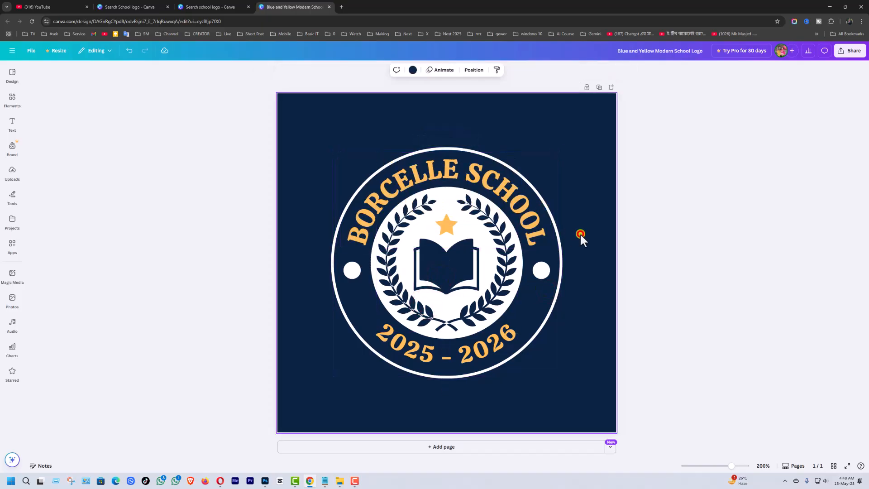
click(498, 344)
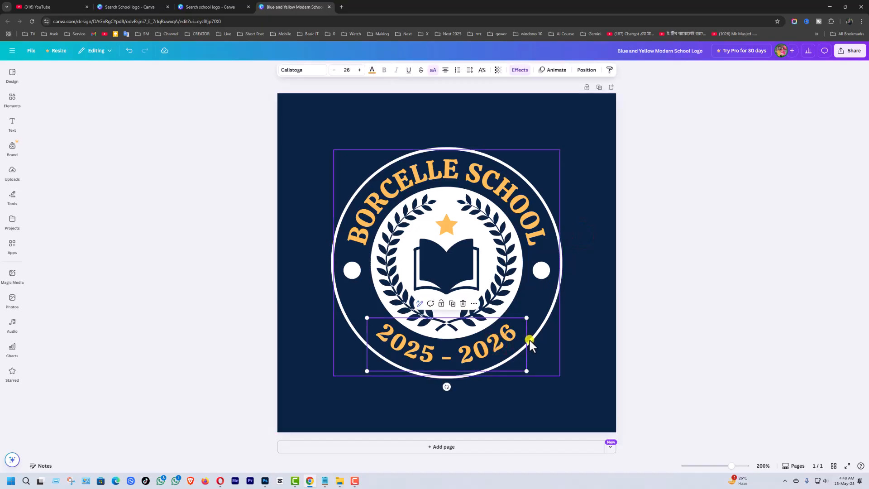
- Replace the upper curved school name in the badge with "PREMIER SCHOOL"
double_click(431, 175)
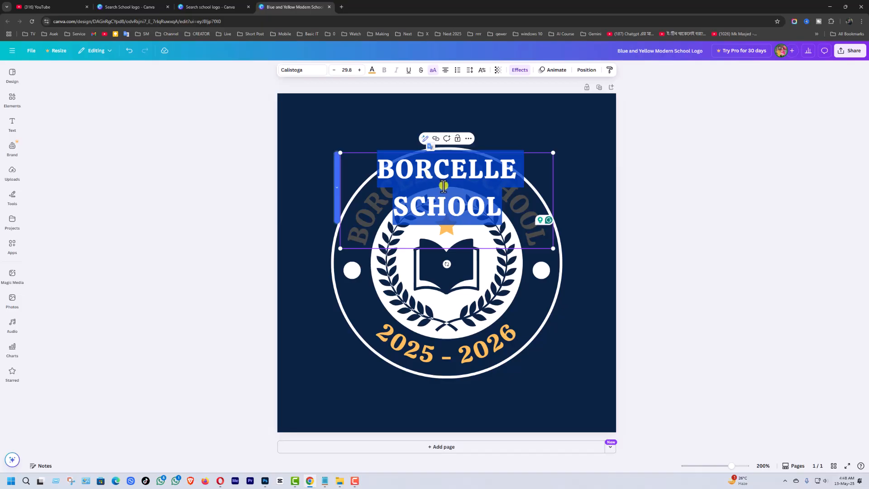
text(PREMIER SCHOOL)
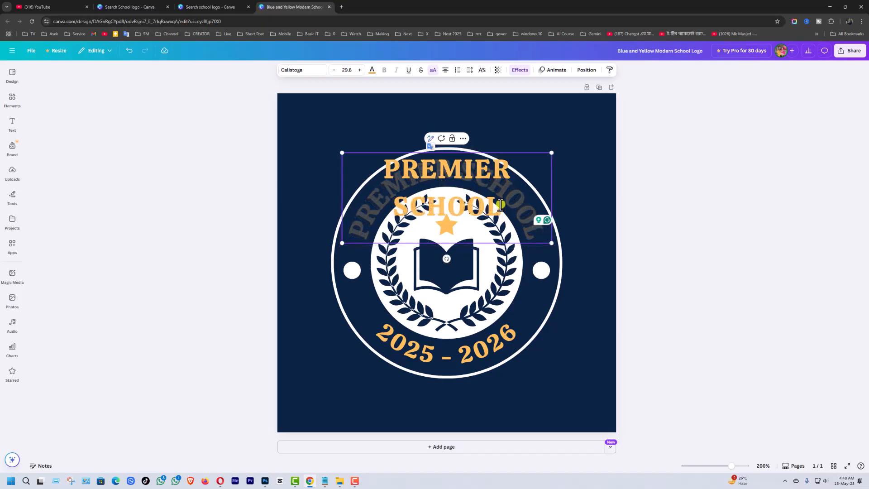
click(591, 204)
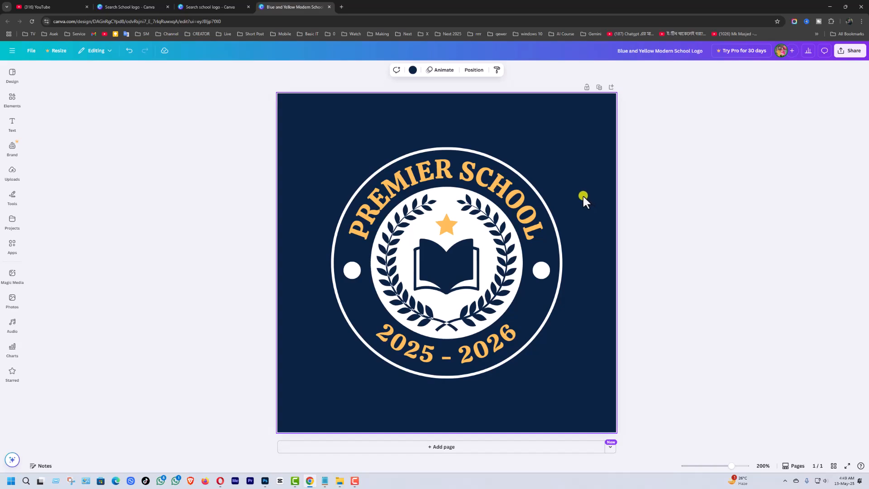
- Replace the curved years along the badge's lower edge with "ENGLISH MEDIUM"
double_click(463, 352)
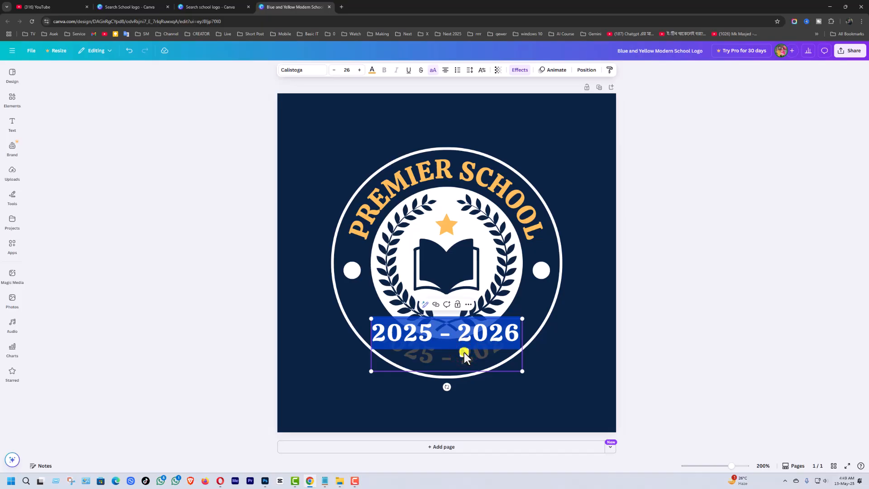
text(ENGLISH MEDIUM)
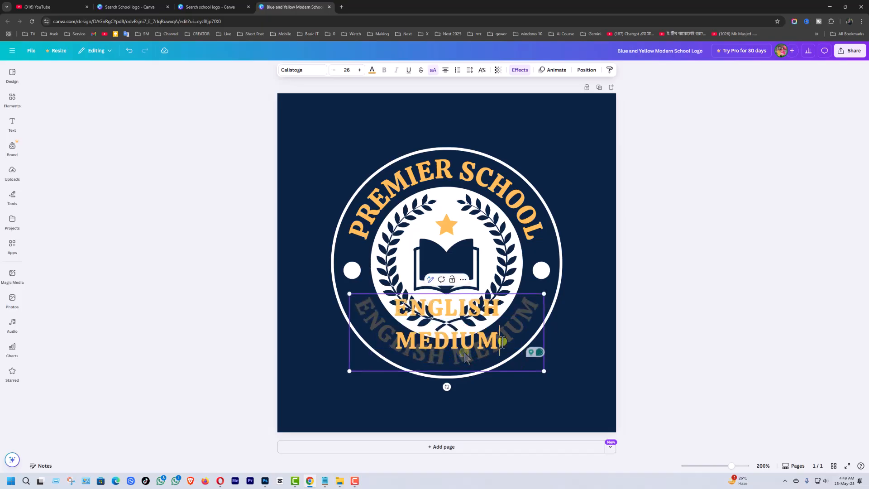
click(579, 340)
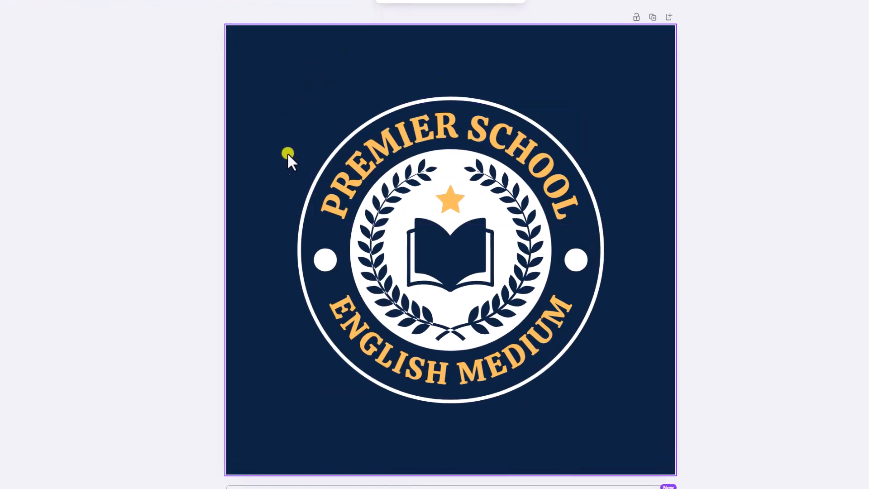
- Try dark turquoise, green and purple fills on the badge's outer ring, and restore its dark navy document colour
click(323, 233)
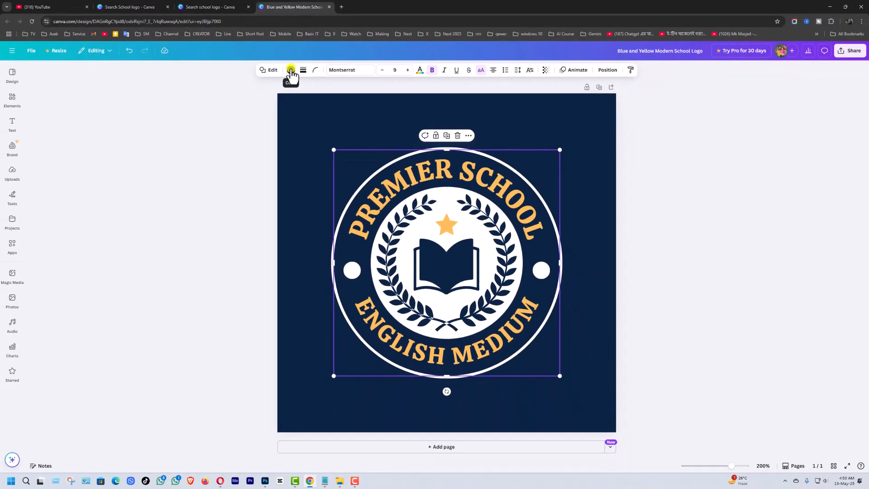
click(292, 70)
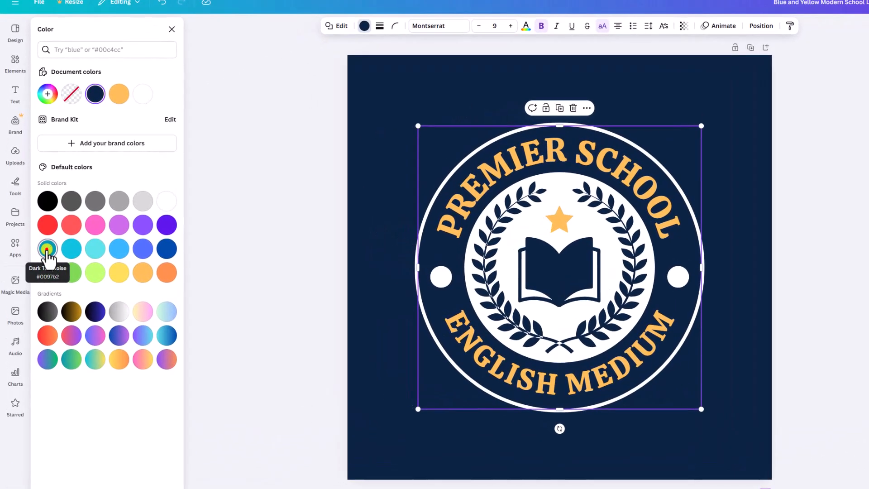
click(38, 248)
click(48, 273)
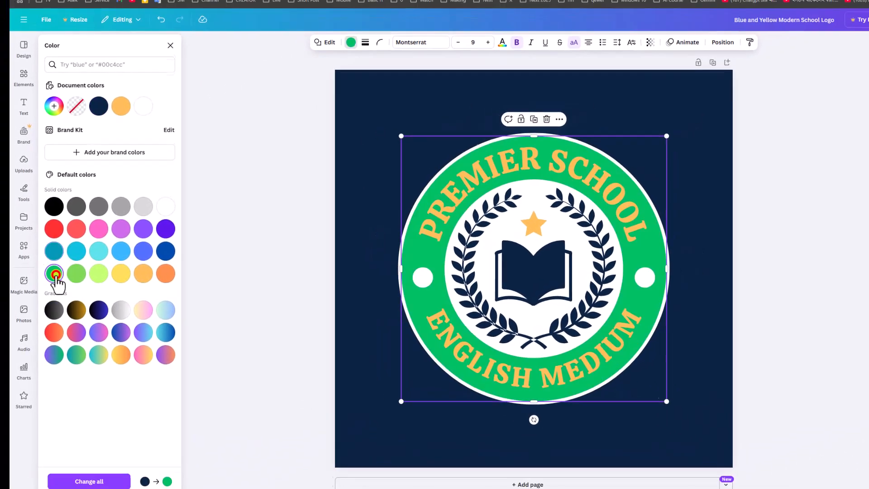
click(143, 225)
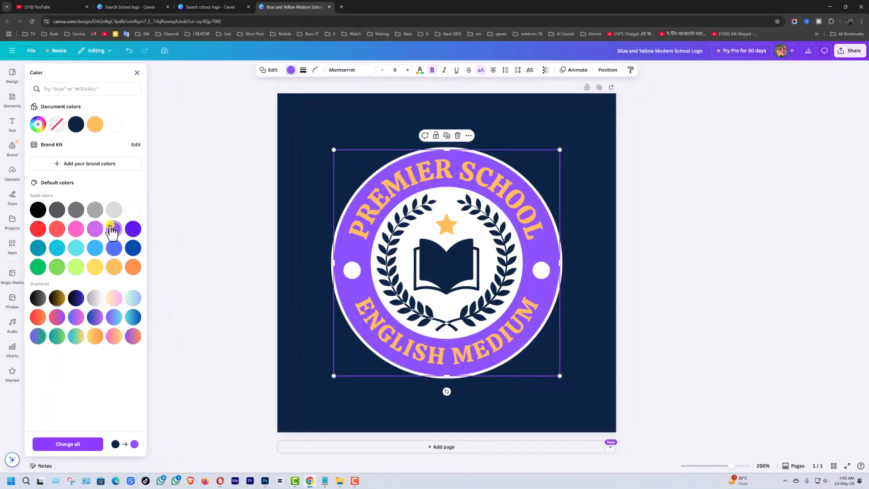
click(76, 125)
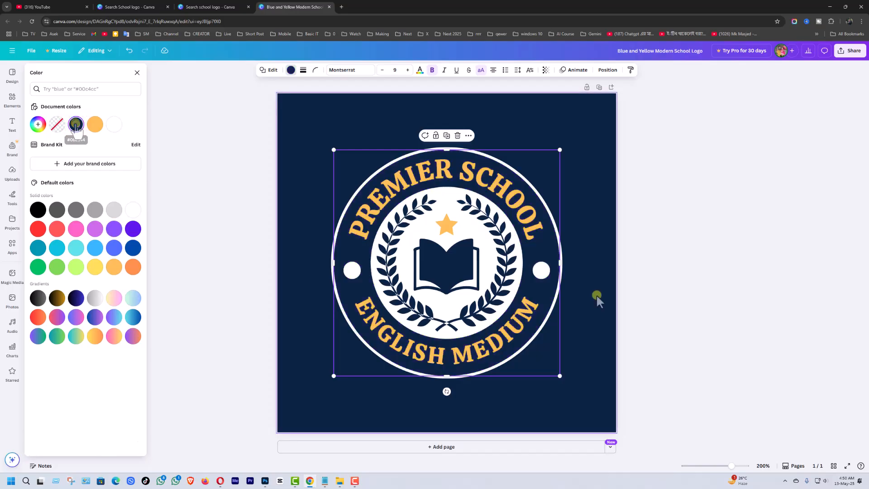
- Duplicate the logo page and delete the open-book graphic from the centre of the badge on page 2
click(440, 269)
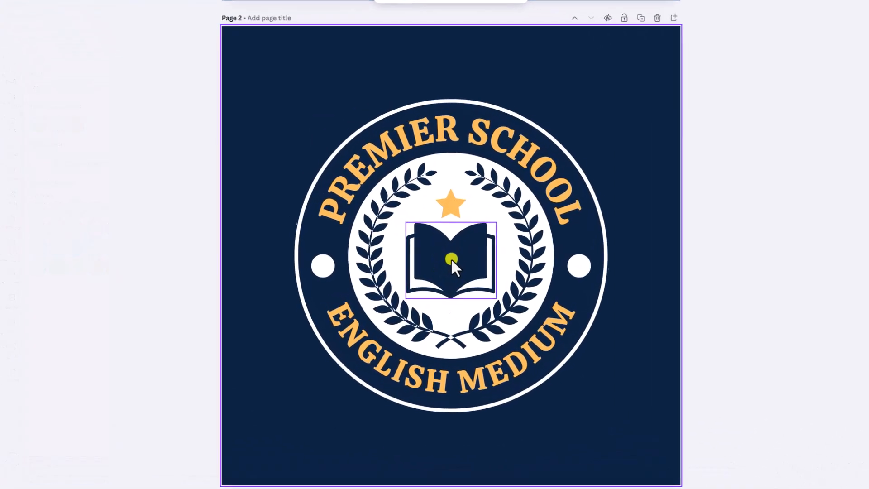
click(451, 258)
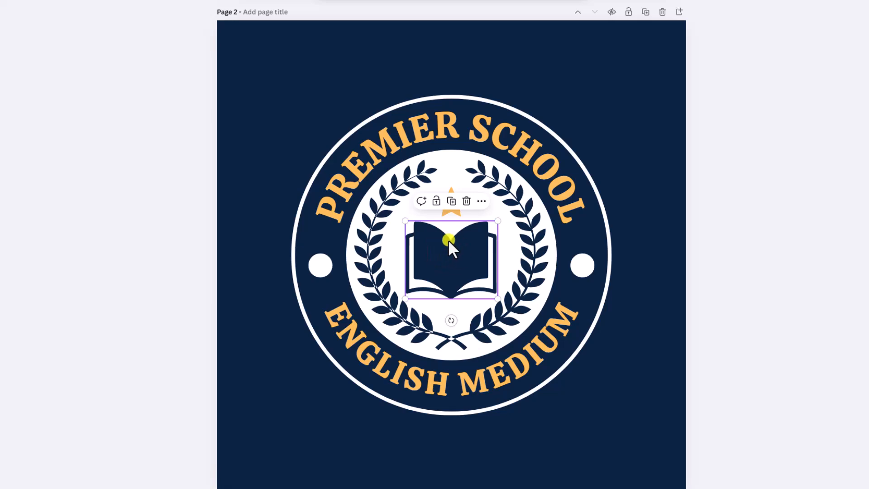
click(467, 202)
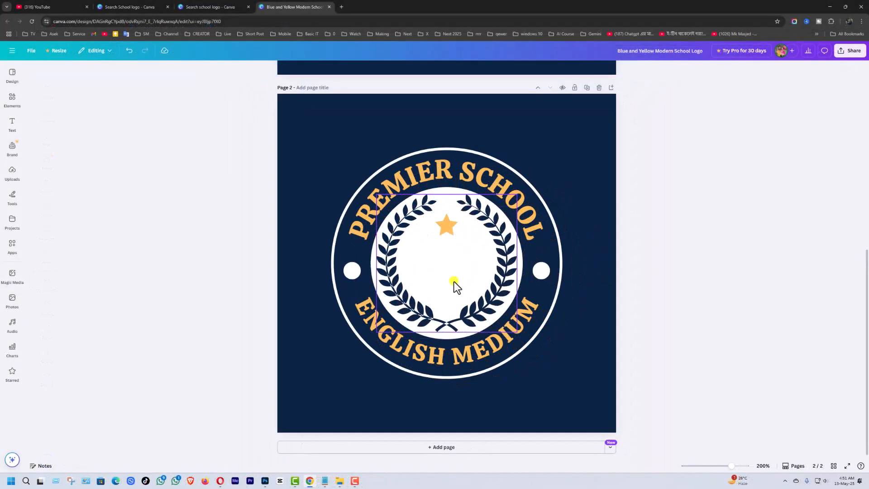
- Search the elements library for "school logo" and limit the results to graphics
click(13, 100)
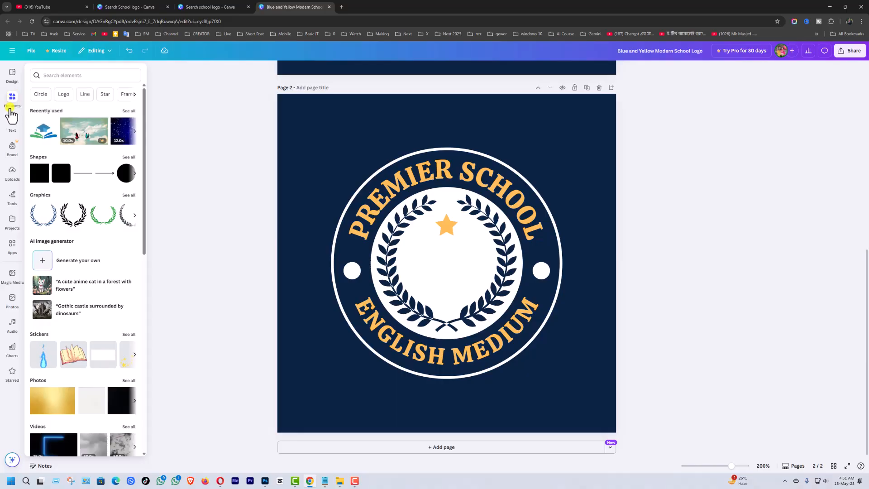
click(11, 98)
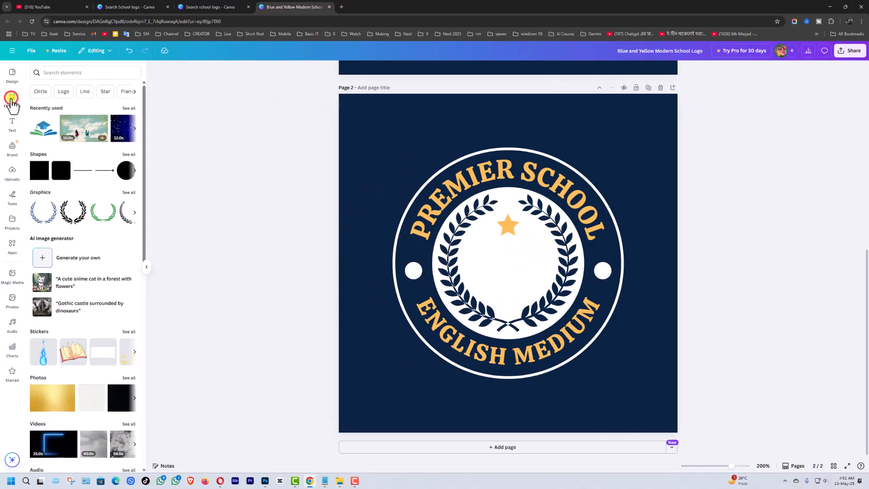
click(63, 72)
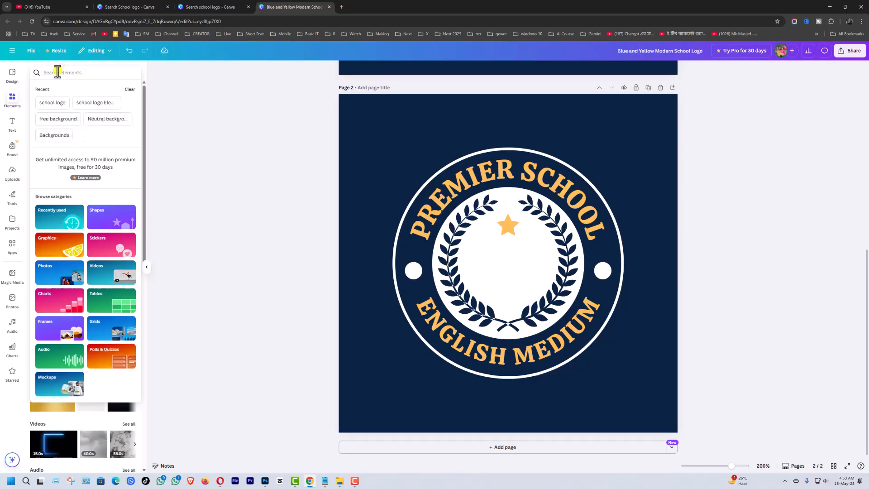
click(53, 103)
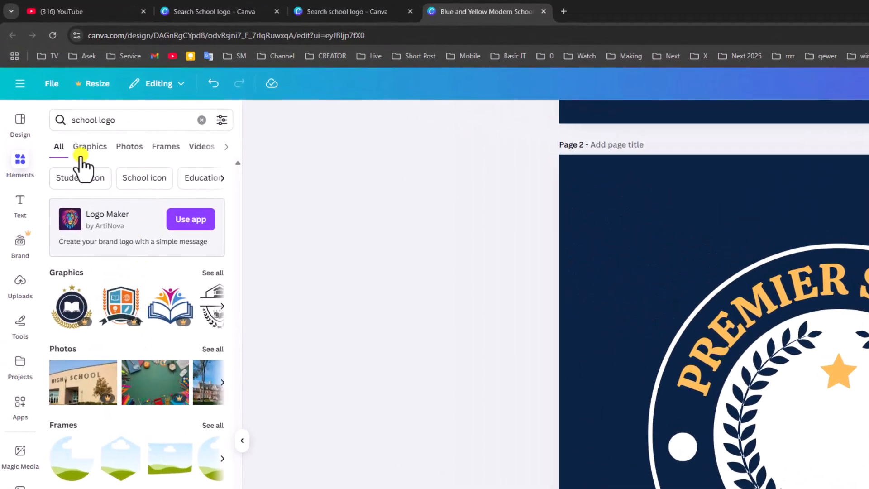
click(90, 147)
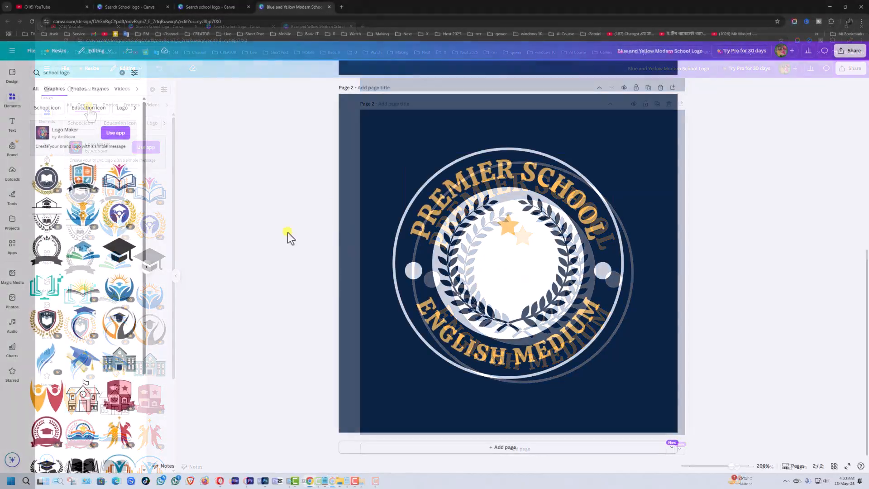
click(516, 282)
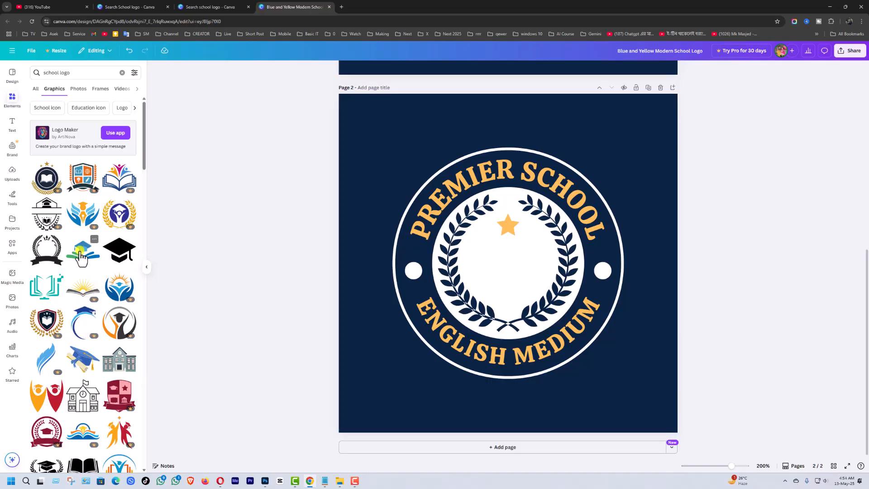
- Insert the black graduation cap graphic, shrink it to fit inside the laurel wreath and centre it below the star
click(119, 257)
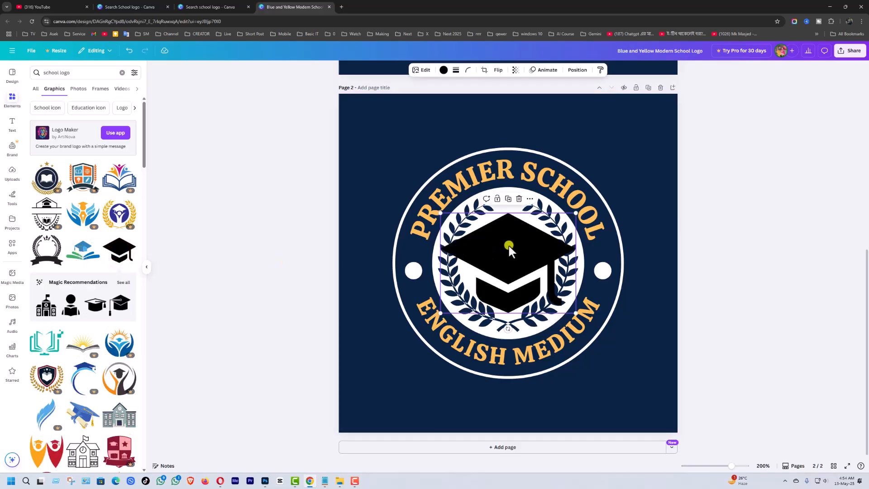
drag(575, 214, 525, 252)
drag(483, 271, 508, 252)
click(721, 282)
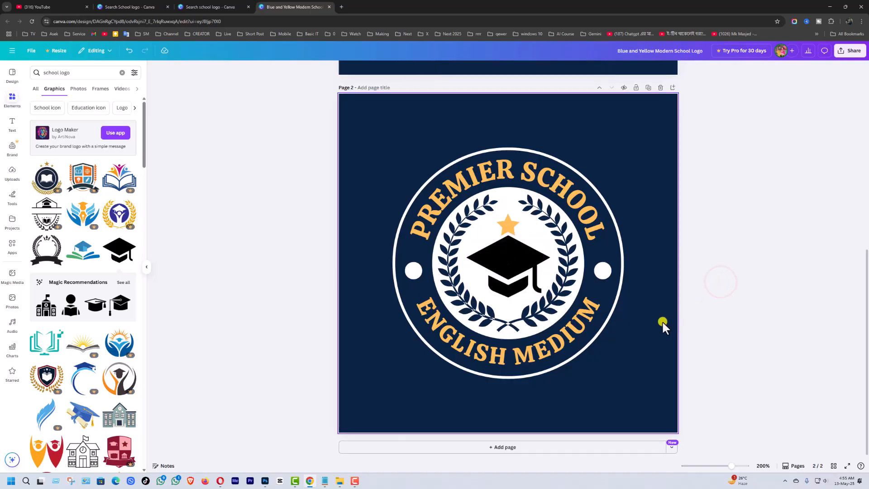
- Replace the black graduation cap with the blue-and-green cap-over-book graphic, shrunk to fit inside the laurel wreath and centred below the star
click(509, 269)
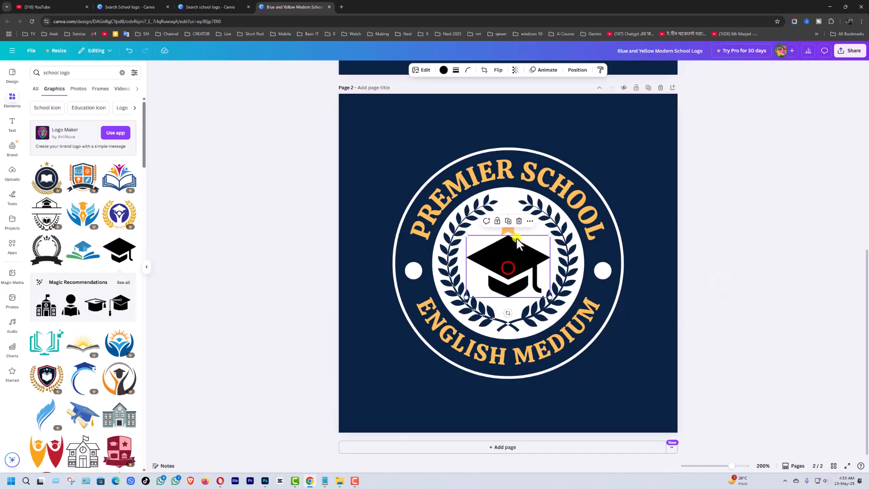
key(Delete)
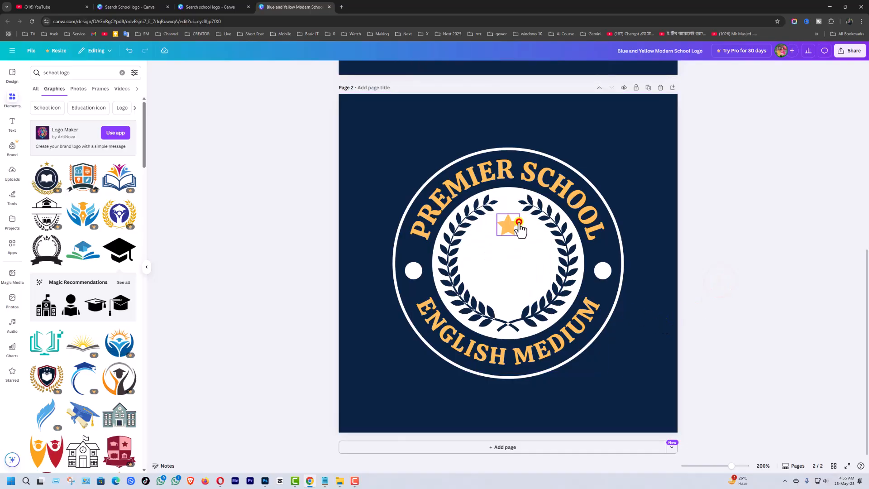
click(83, 250)
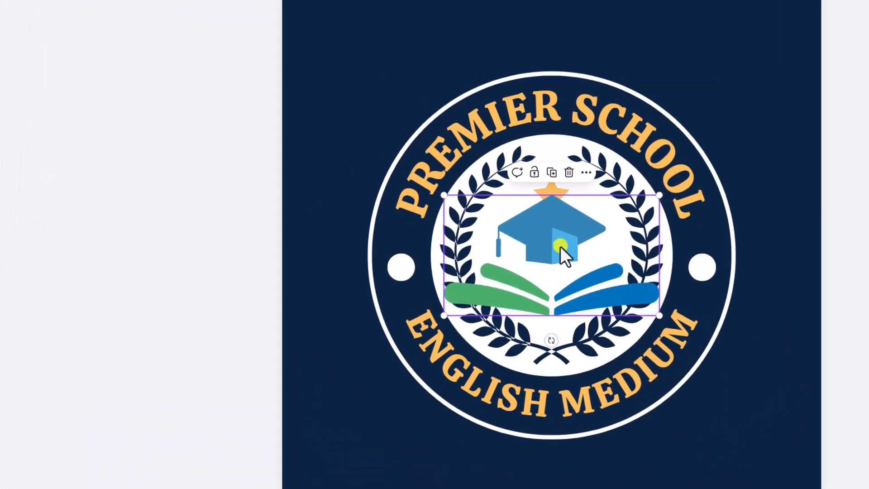
drag(658, 194, 562, 250)
drag(503, 273, 520, 281)
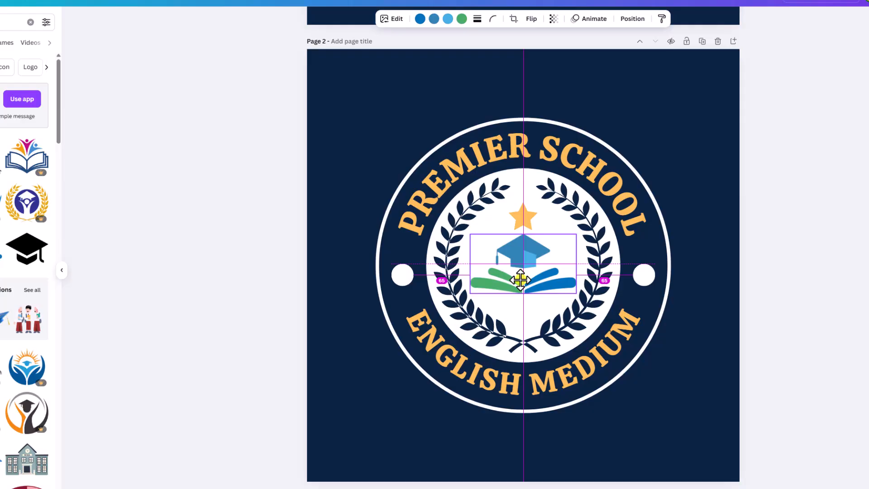
drag(521, 281, 521, 280)
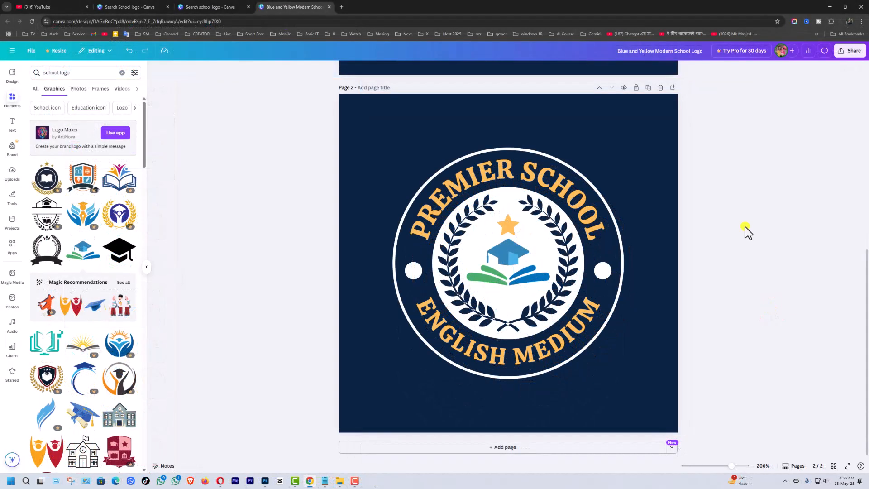
- Download the open-book version of the school logo as a PNG file at 500 × 500 px
scroll(747, 225, up, 5)
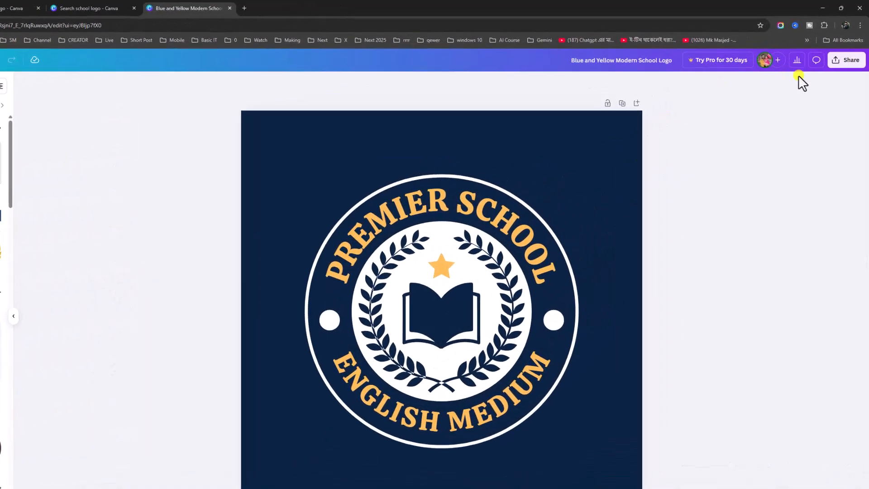
click(851, 60)
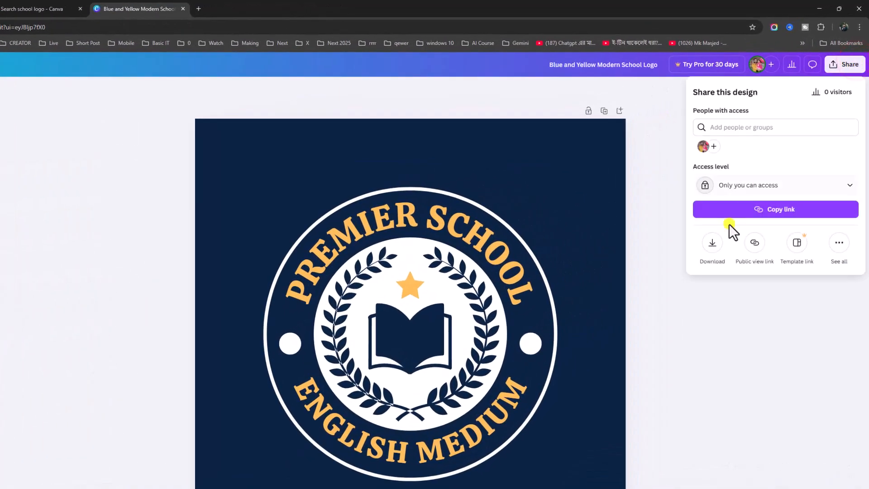
click(714, 245)
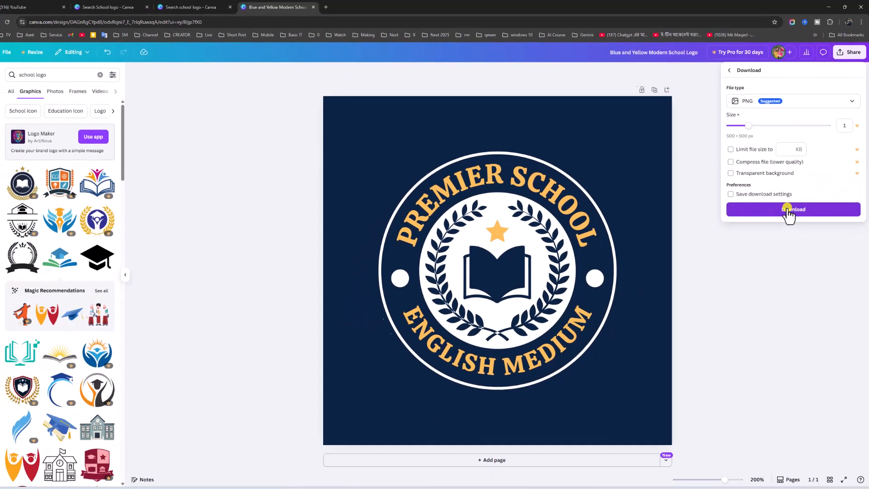
click(772, 259)
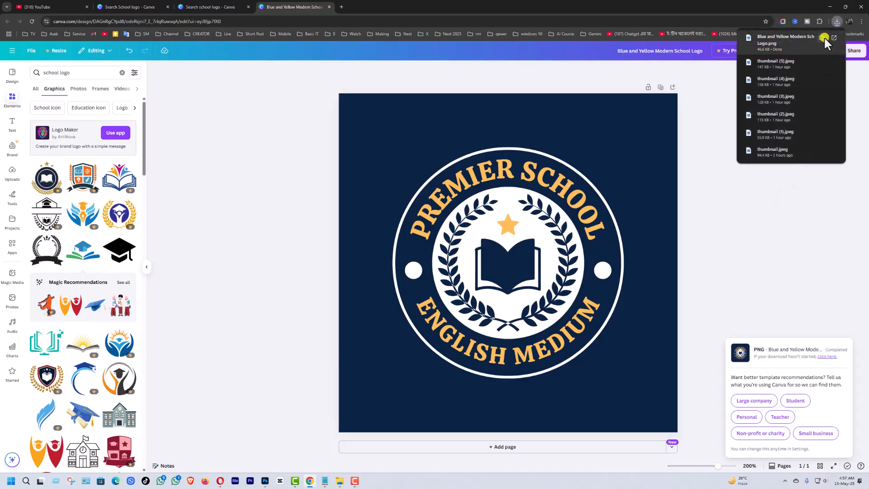
- Show the downloaded Blue and Yellow Modern School Logo PNG in its folder in File Explorer and open it in the image viewer
click(825, 37)
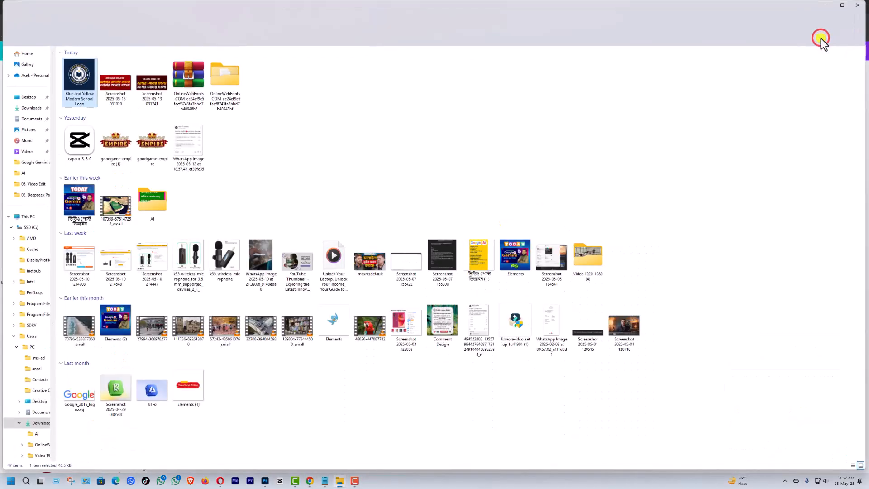
double_click(77, 84)
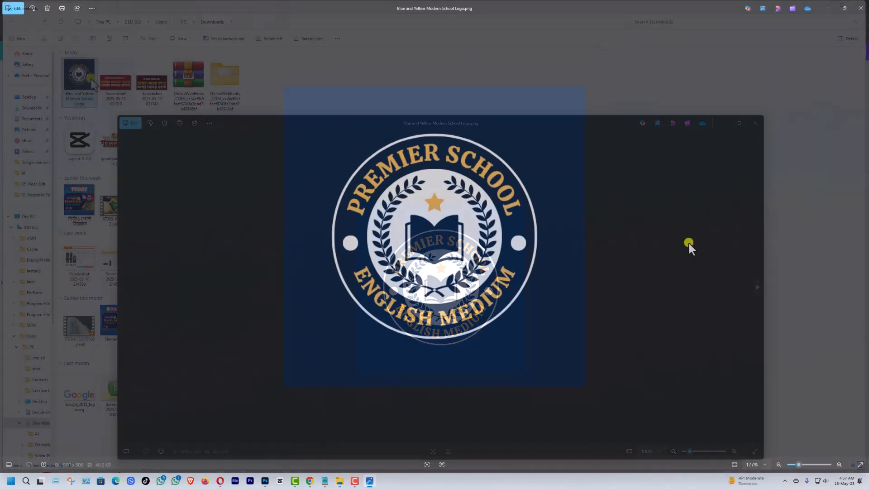